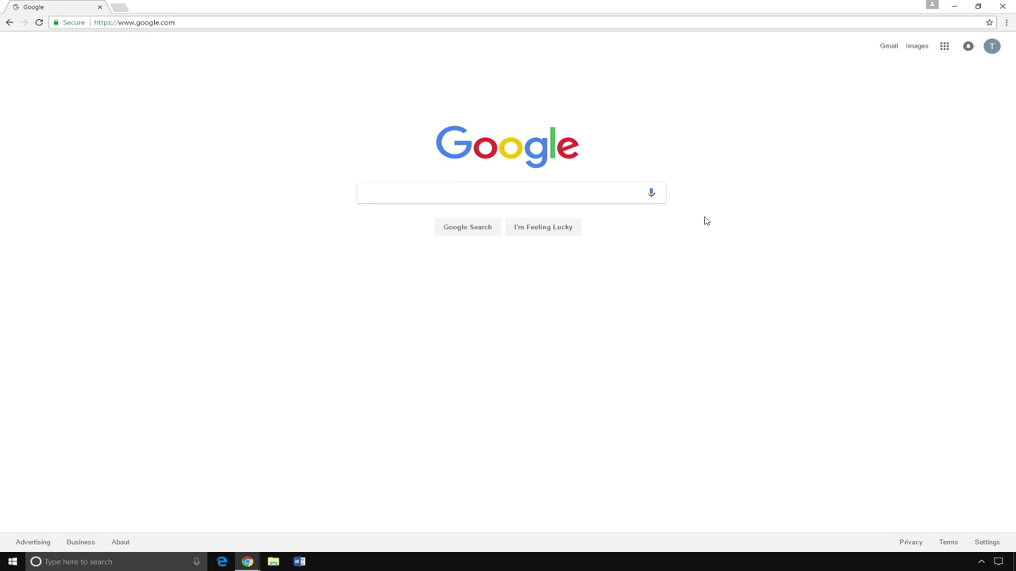
- Open Google Slides from Google's full product list and start a blank presentation
click(943, 48)
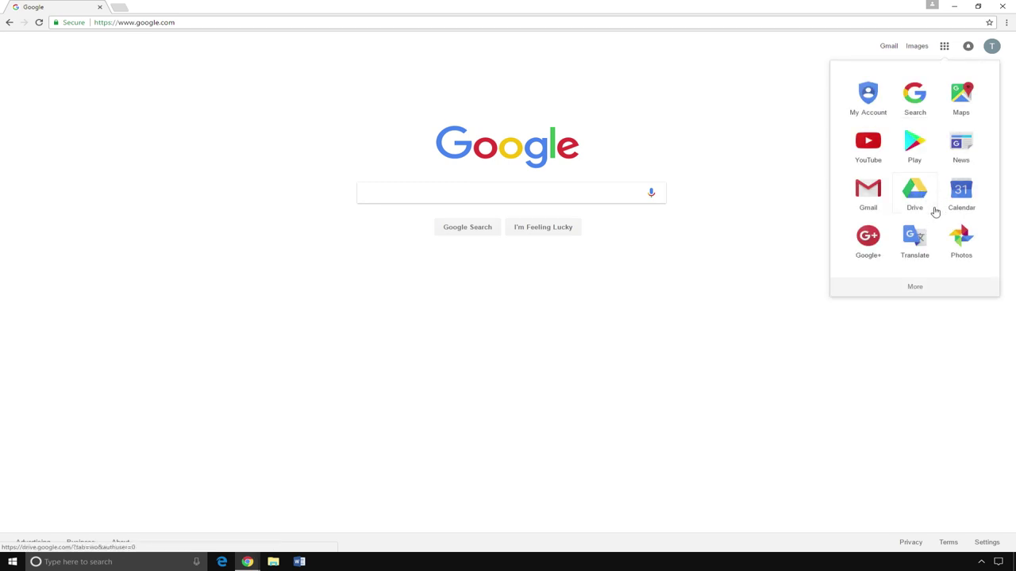
click(914, 287)
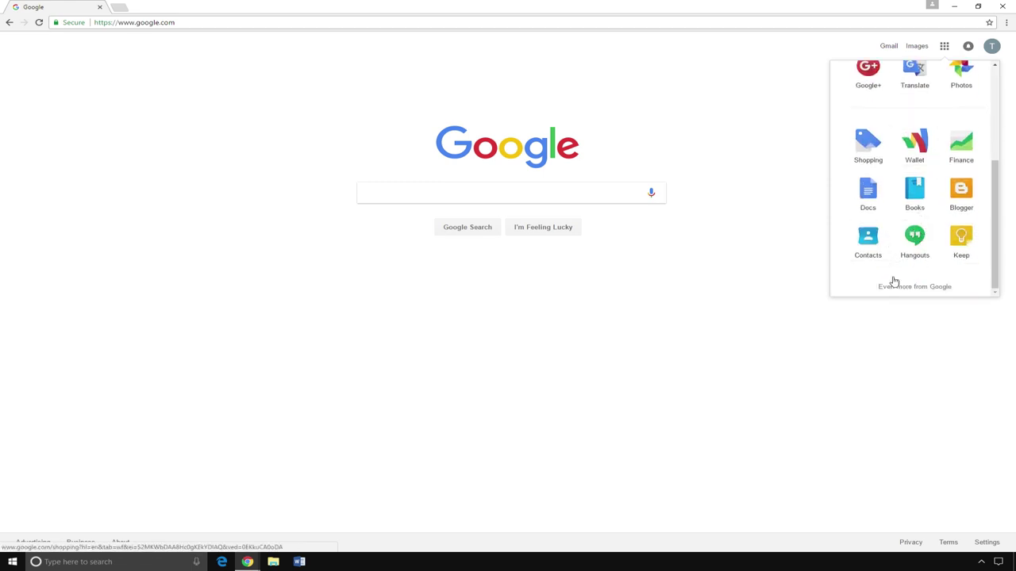
click(933, 293)
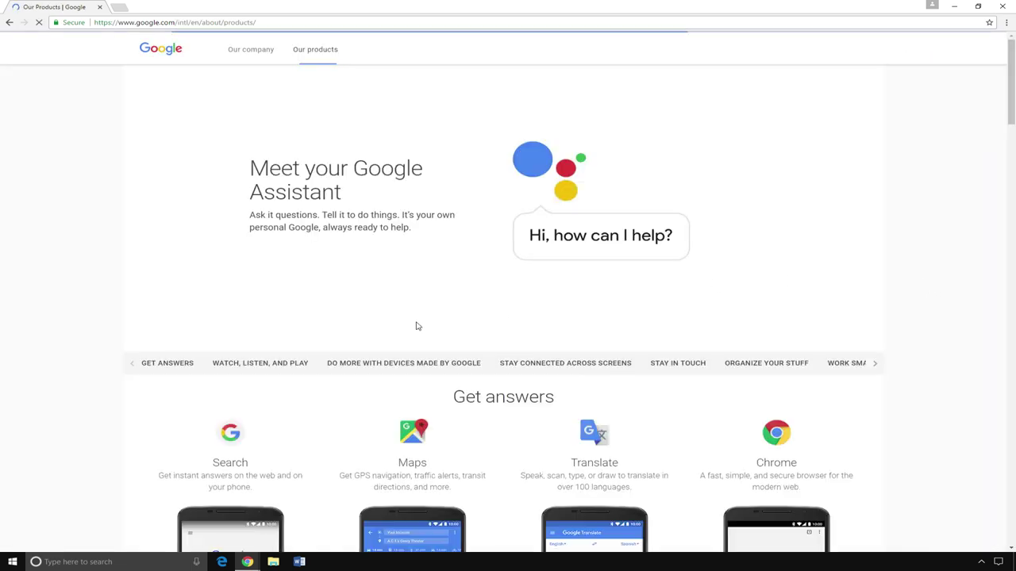
scroll(513, 291, down, 9)
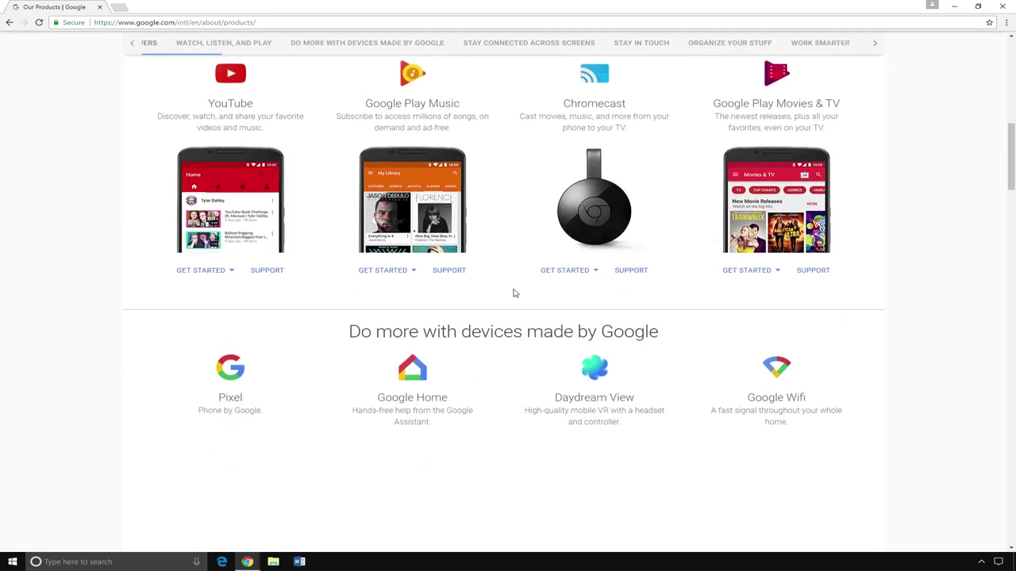
scroll(513, 294, down, 8)
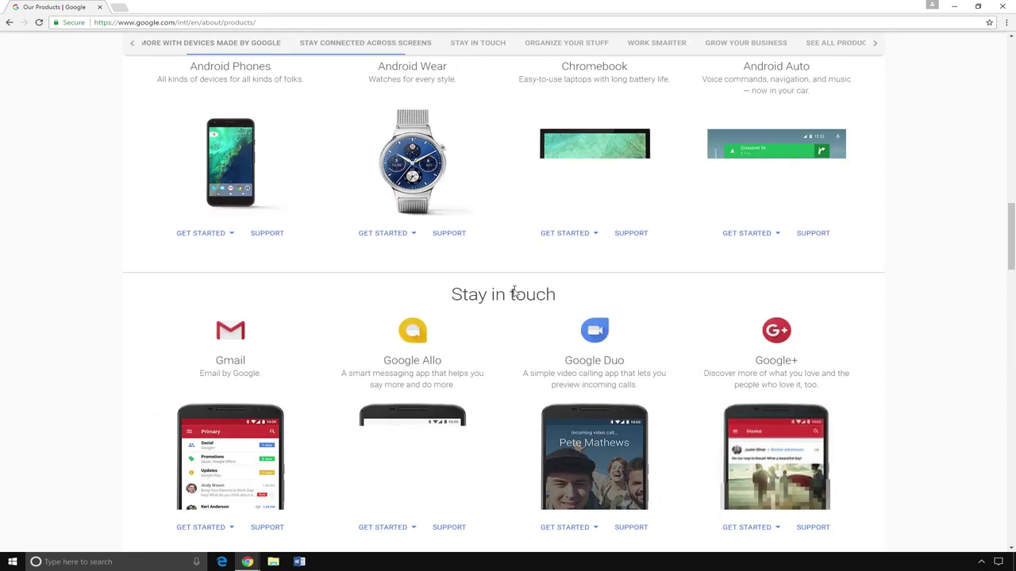
scroll(513, 291, down, 8)
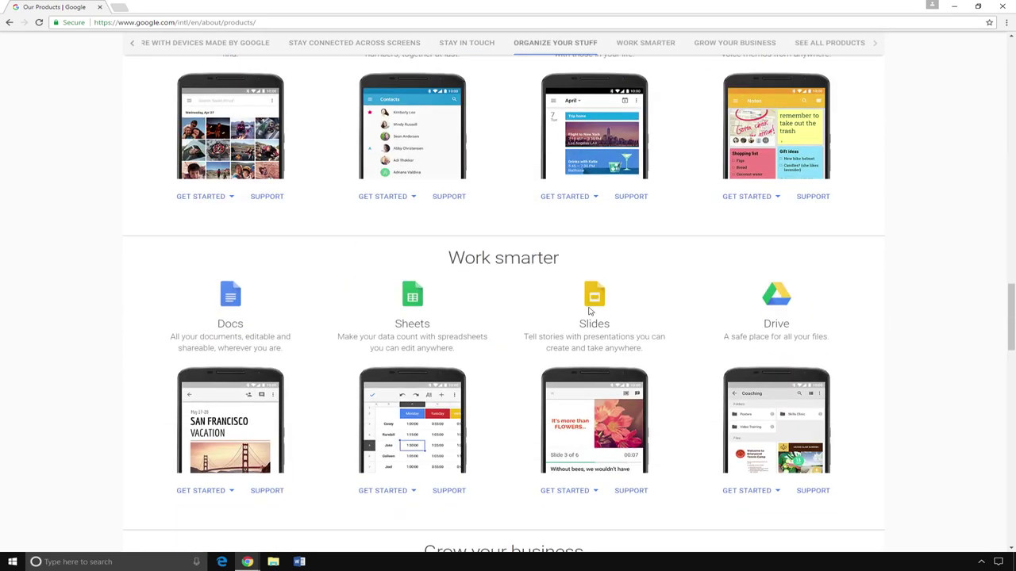
click(591, 306)
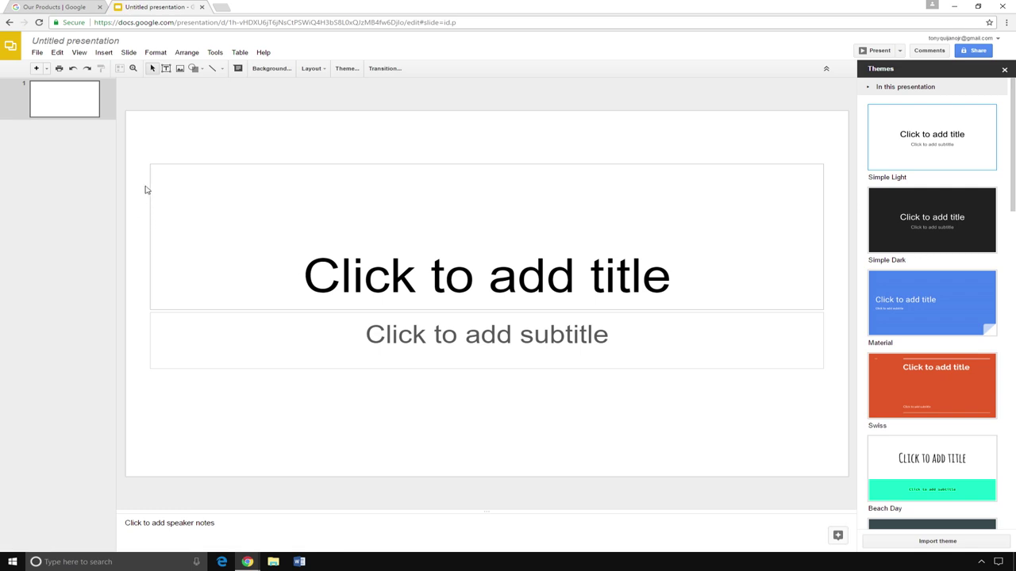
- Rename the untitled presentation file as My Presentation
click(121, 43)
text(My )
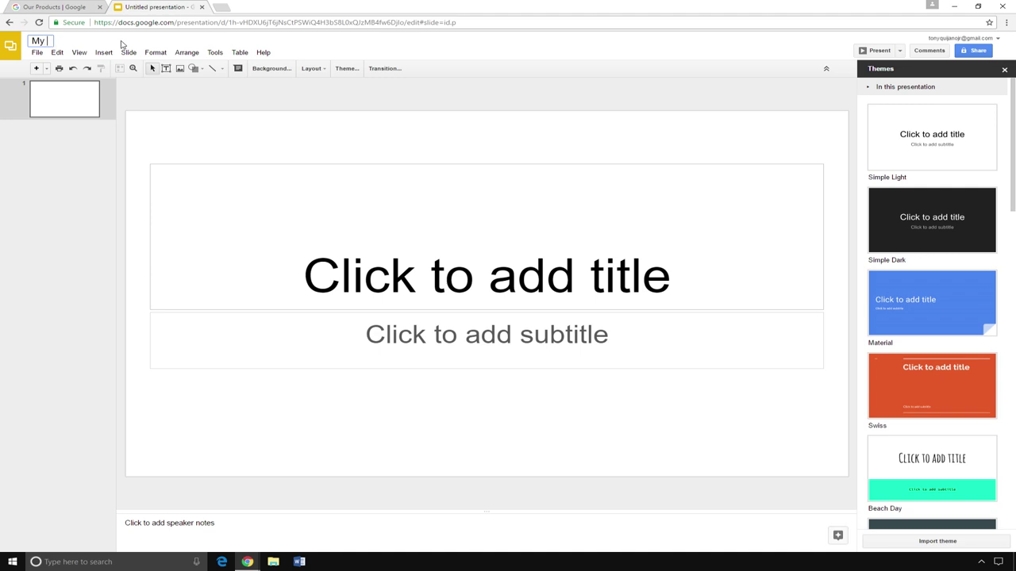
text(Presentation)
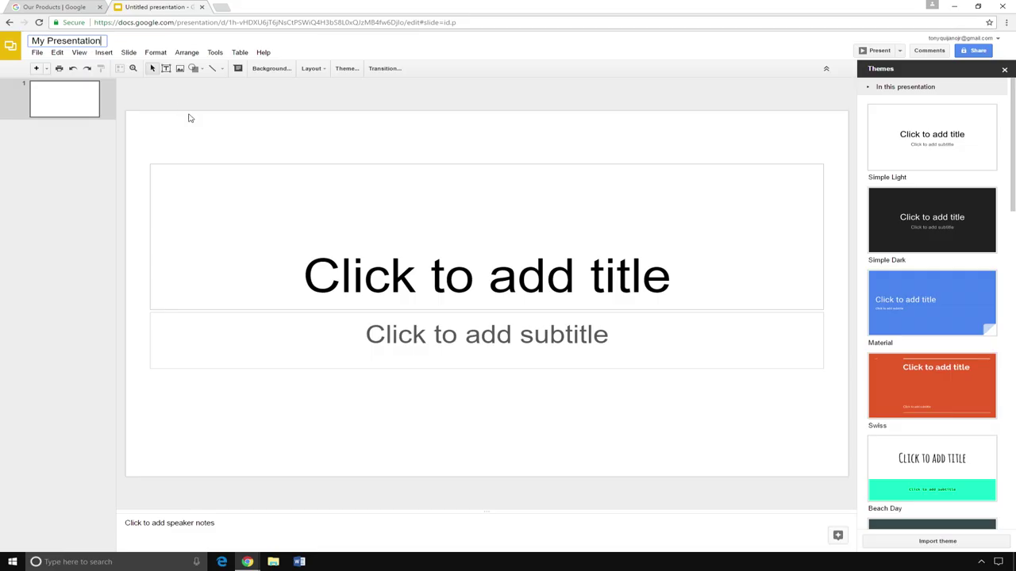
- Fill in the title slide with the title "My Presentation" and the subtitle "Project I-DEA"
click(486, 289)
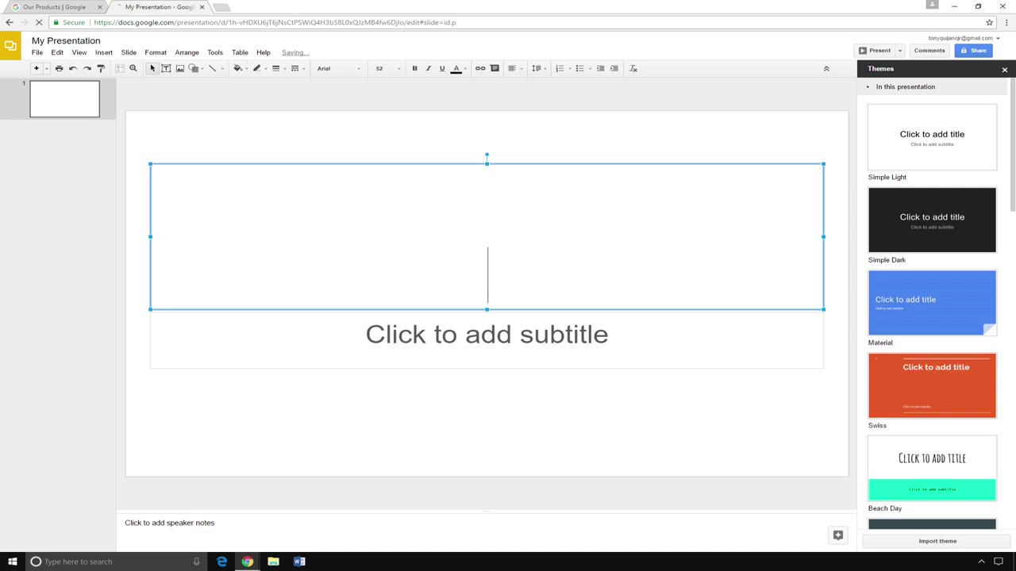
text(M)
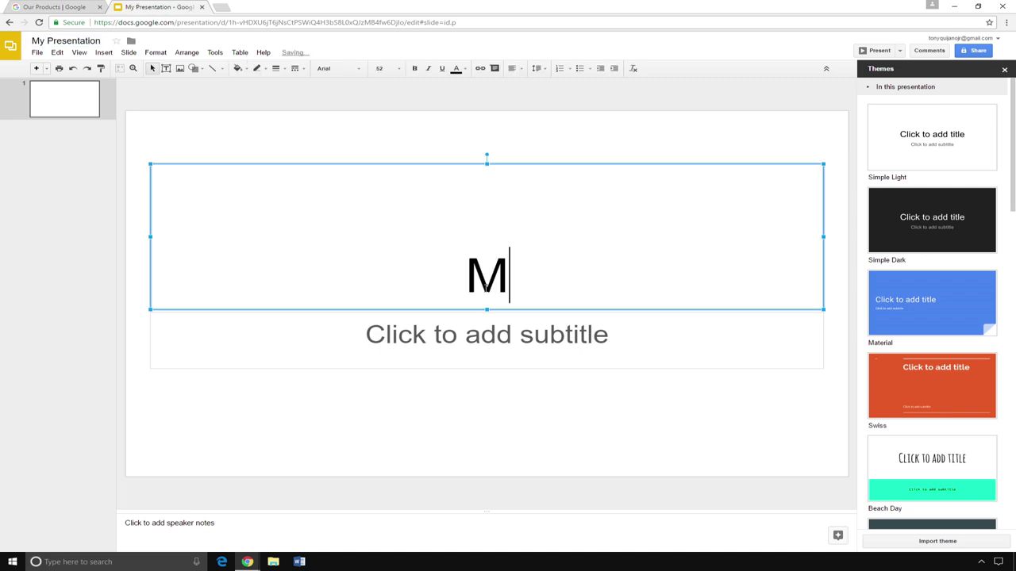
text(y Presentation)
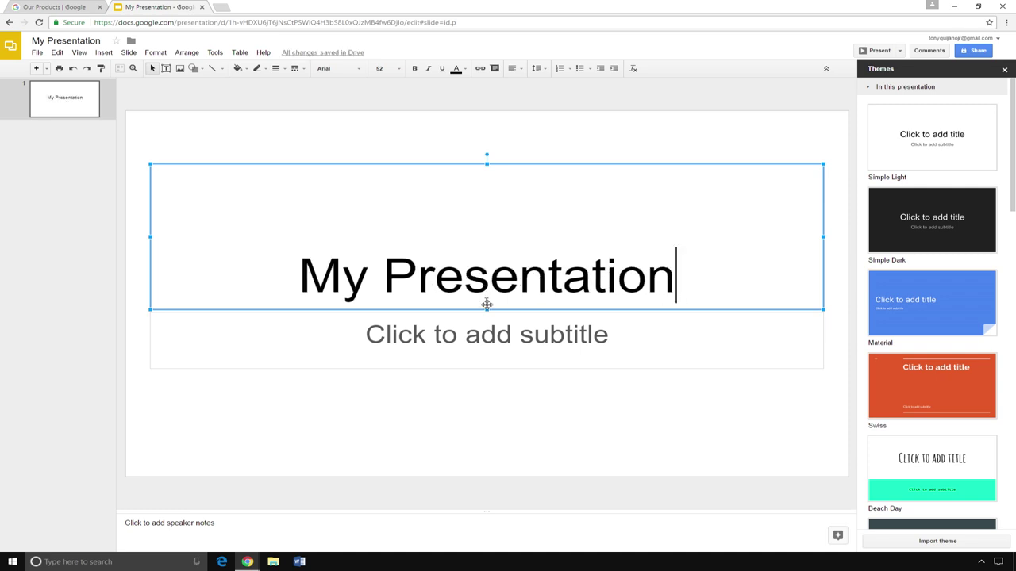
click(632, 349)
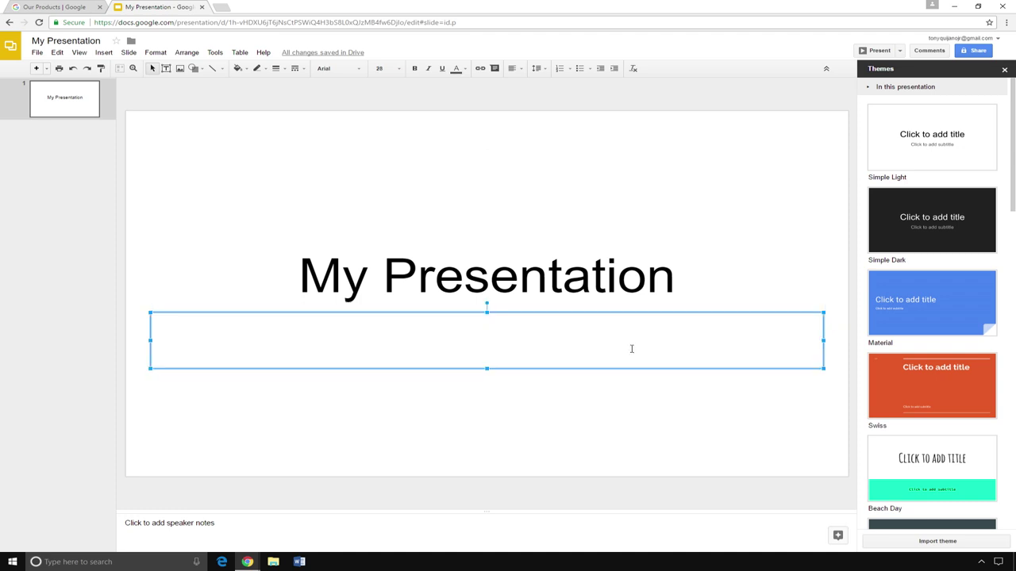
text(Project I-DEA)
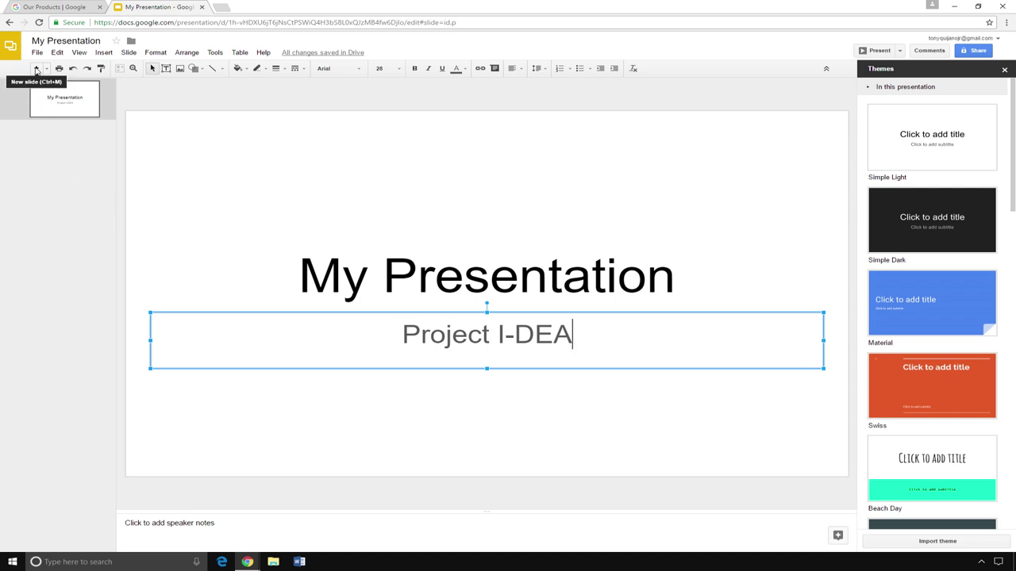
- Add a second slide and give it the title "New Title"
click(35, 69)
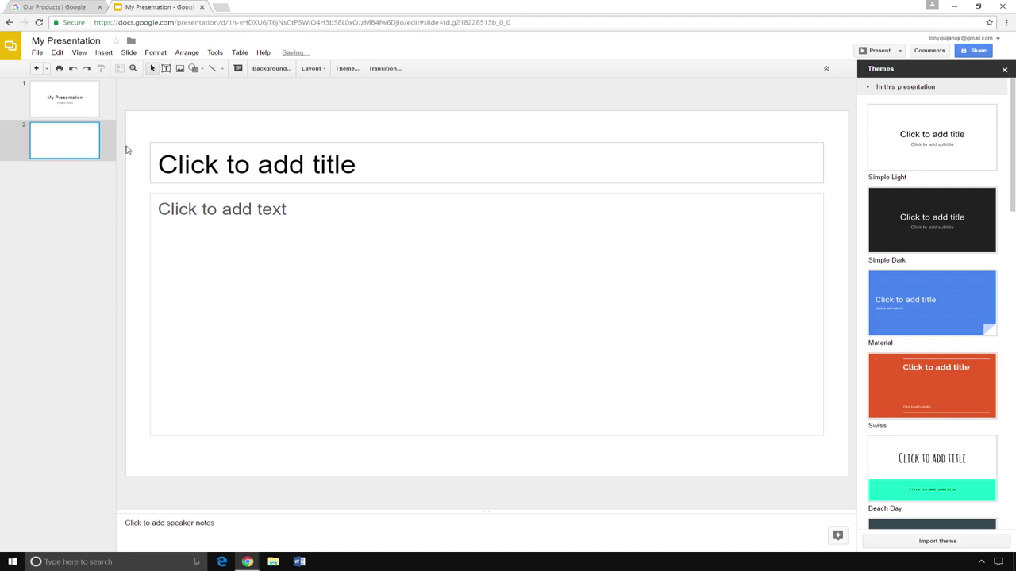
click(377, 165)
text(N)
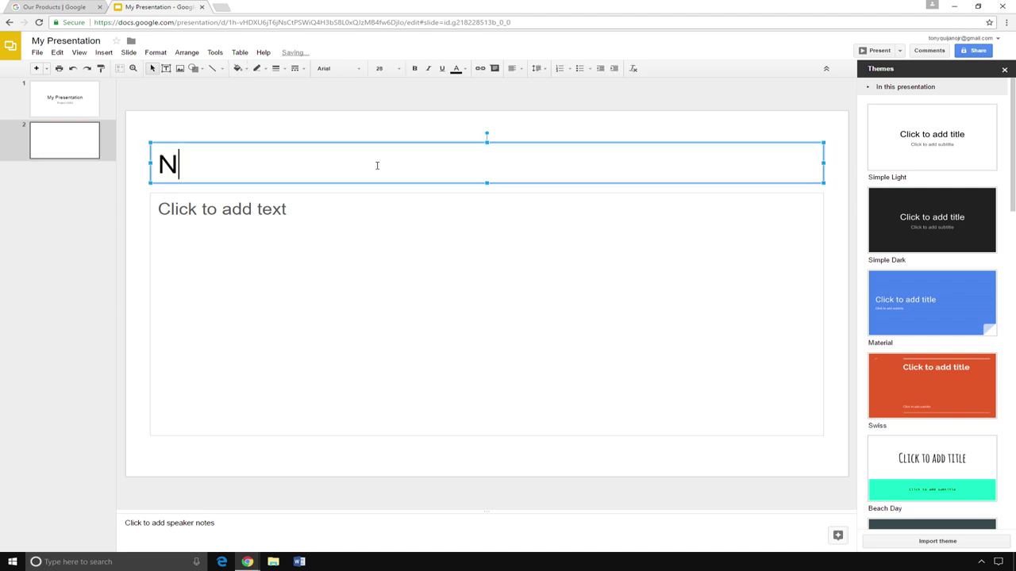
text(ew Title)
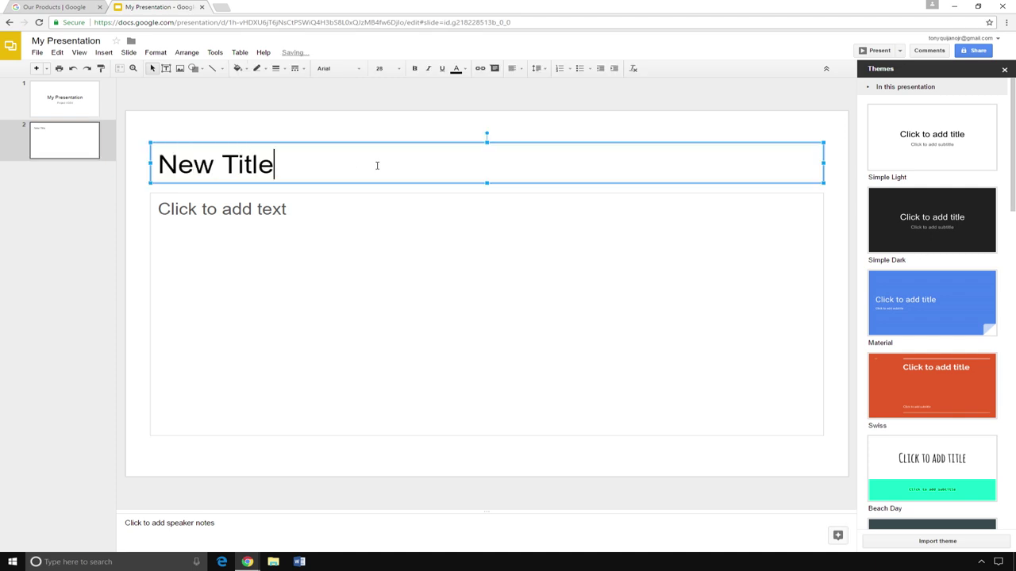
- Enter the lines "Details", "Supporting Idea" and "More Details" in the second slide's body text
click(380, 226)
text(Details)
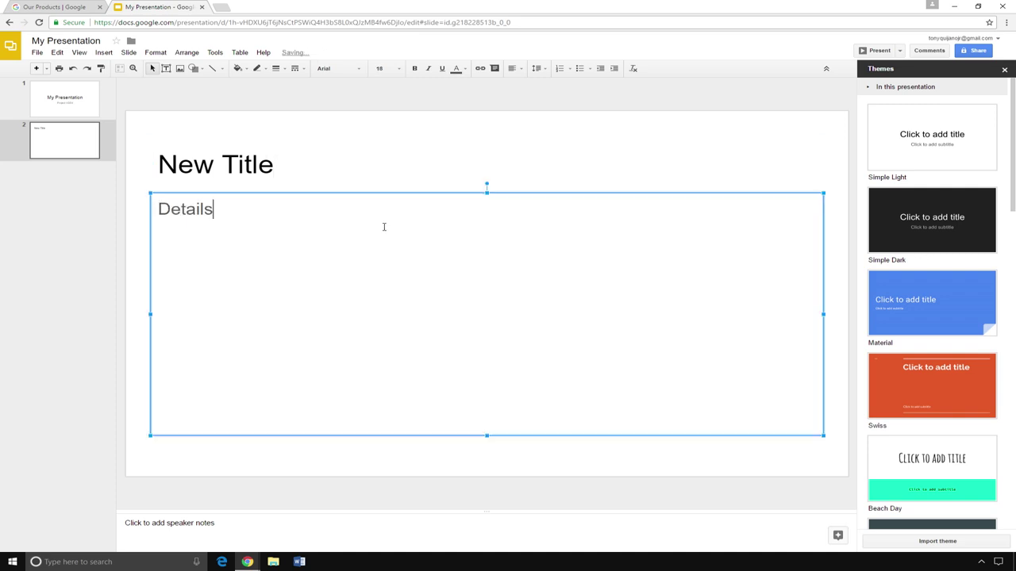
key(Return)
text(Supporting Idea)
key(Return)
text(More Details)
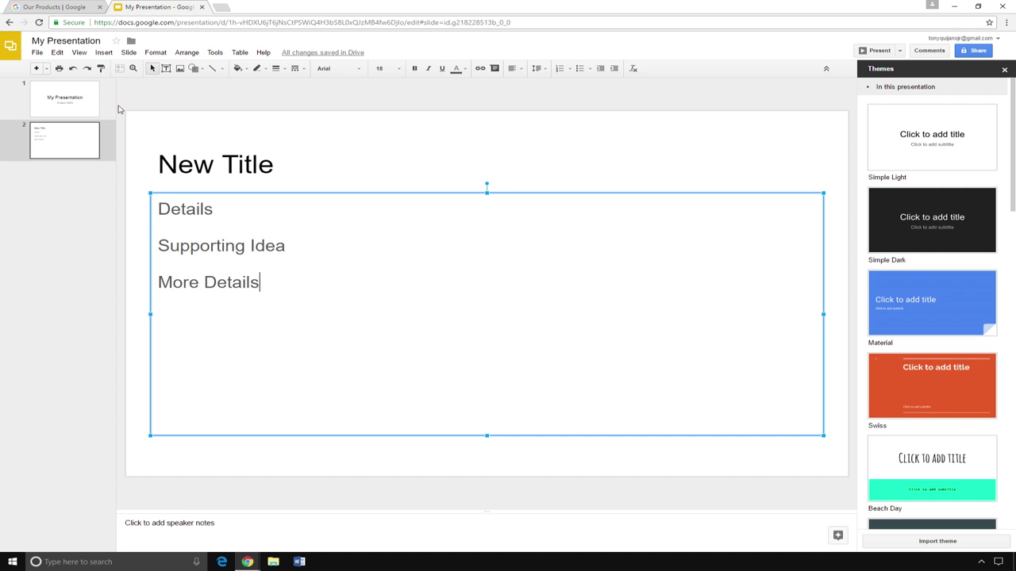
- Add a third slide and set the presentation's theme to Beach Day after trying Slate
click(37, 69)
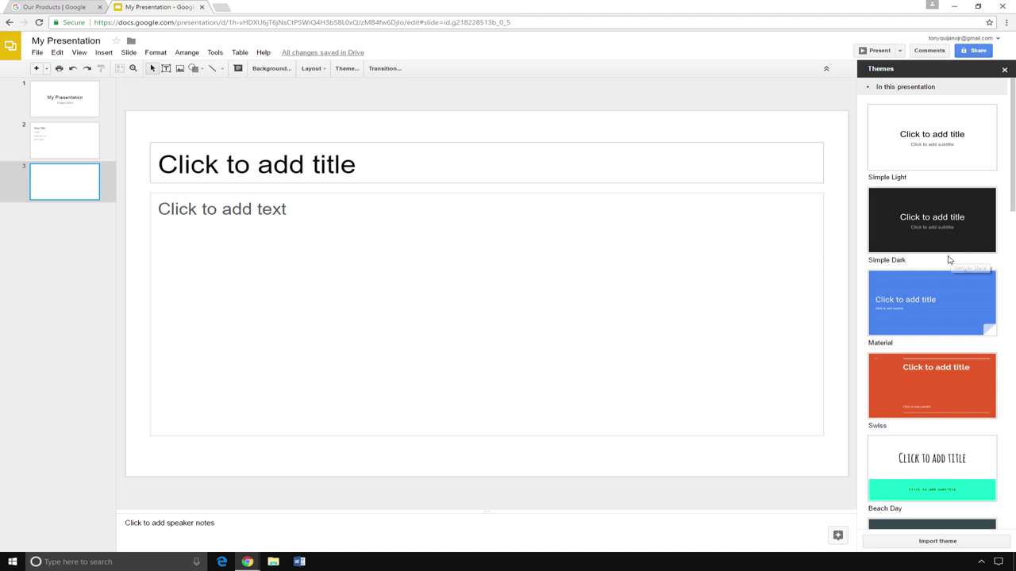
scroll(956, 255, down, 2)
scroll(956, 255, down, 4)
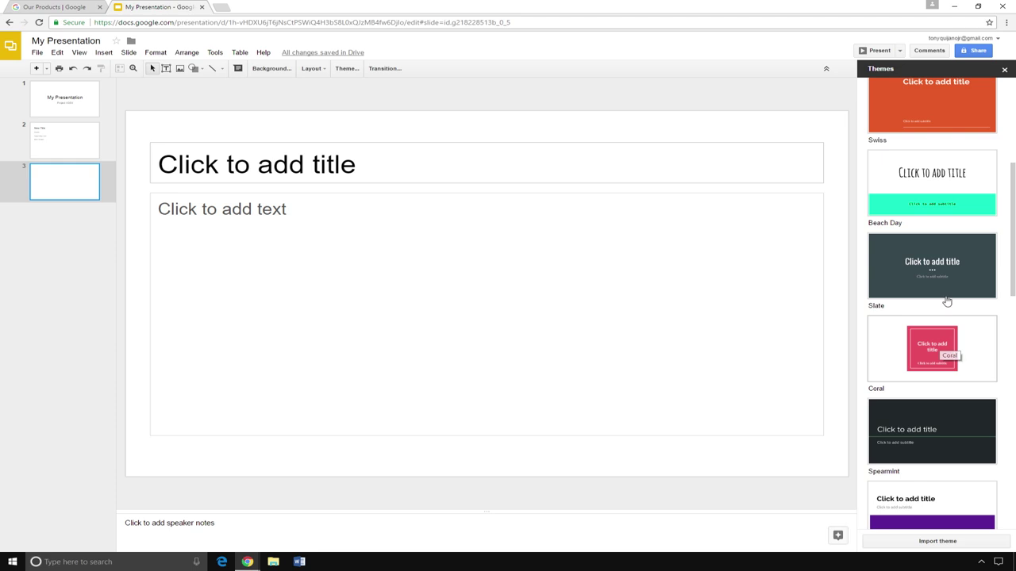
click(937, 292)
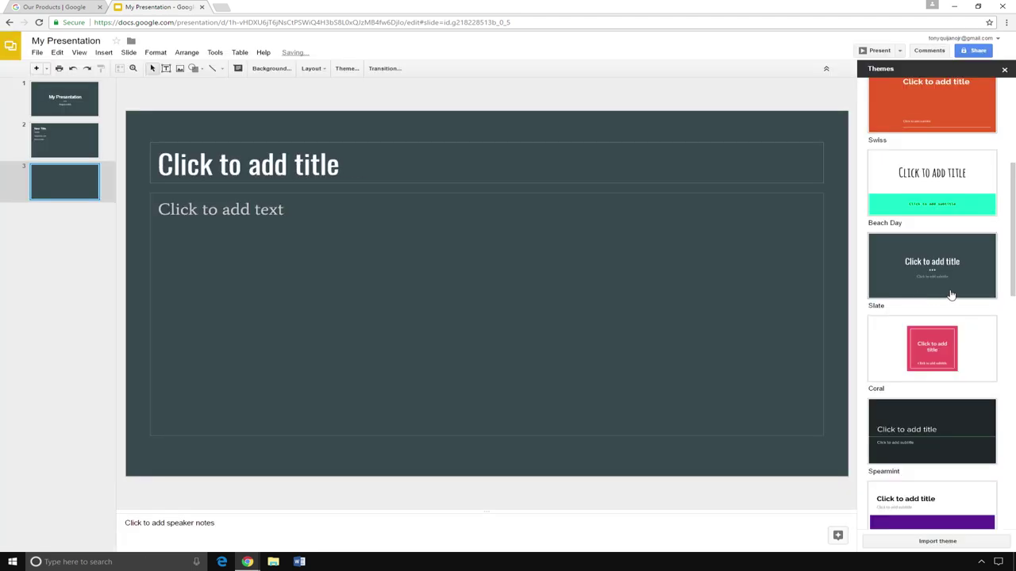
click(955, 202)
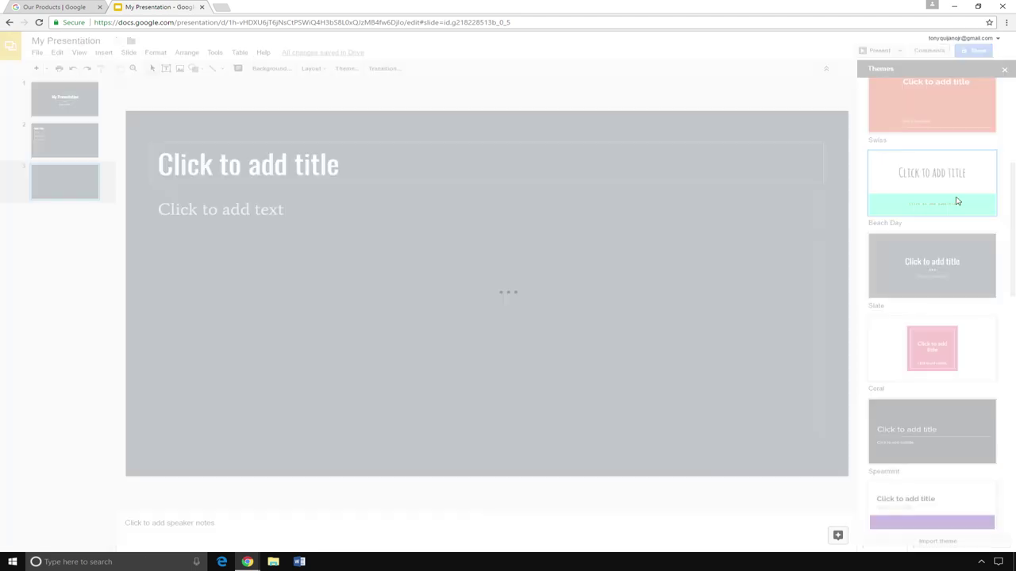
scroll(955, 208, up, 4)
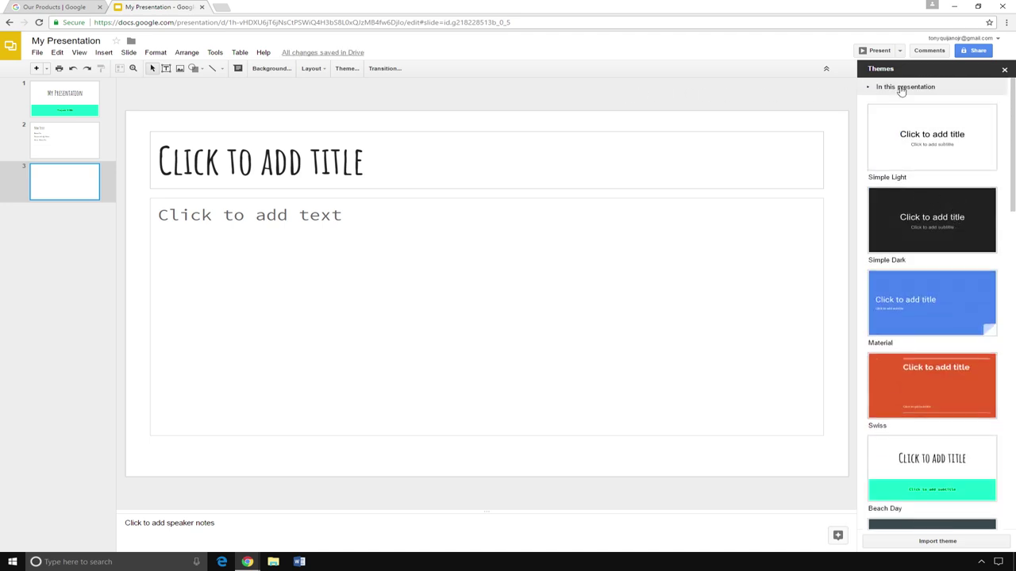
- Get a shareable link for the presentation with access set to "Anyone with the link can view"
click(972, 52)
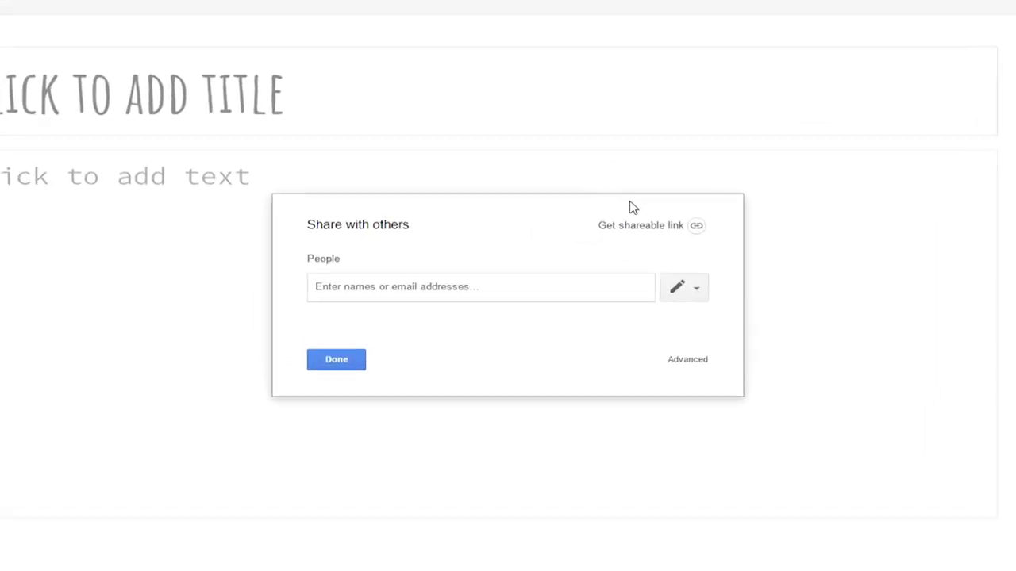
click(695, 227)
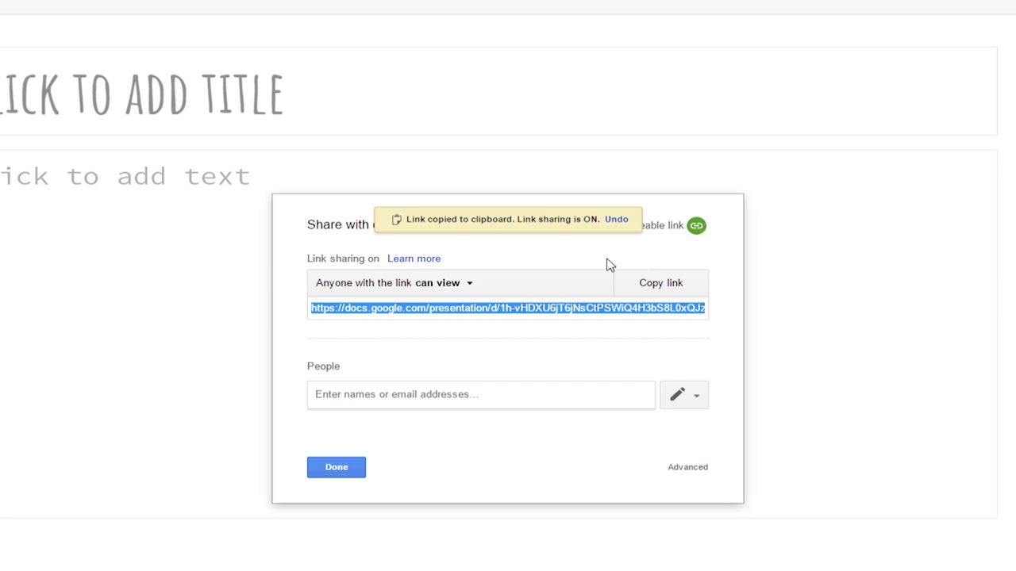
click(470, 285)
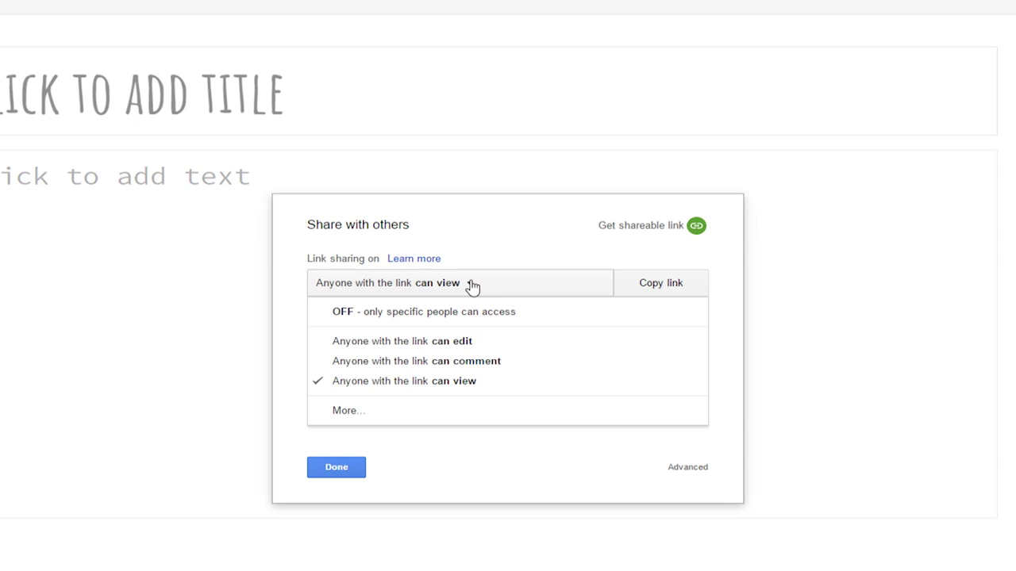
click(531, 381)
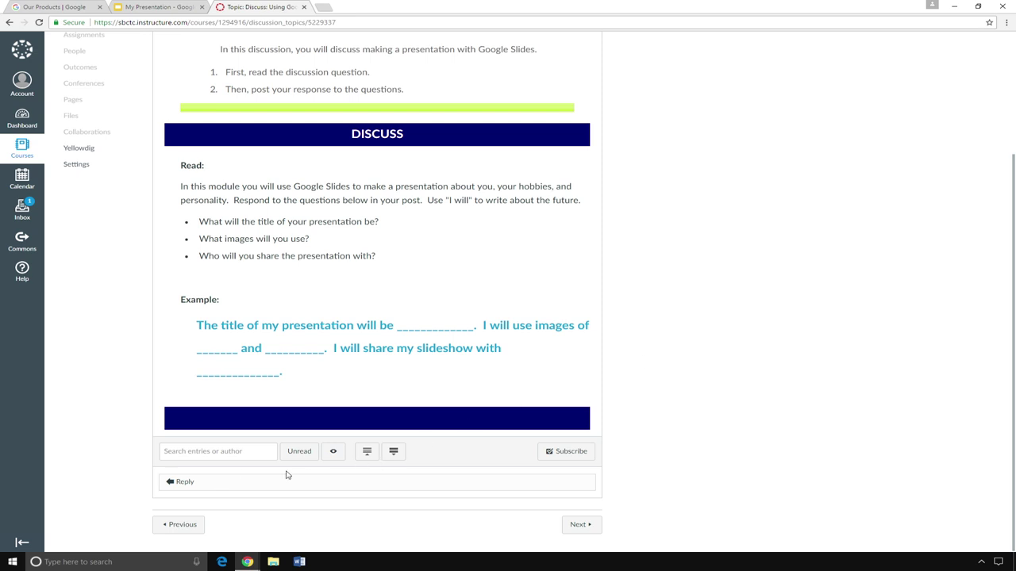
- Start a reply to the Canvas discussion about Google Slides and paste the presentation link into it
click(188, 483)
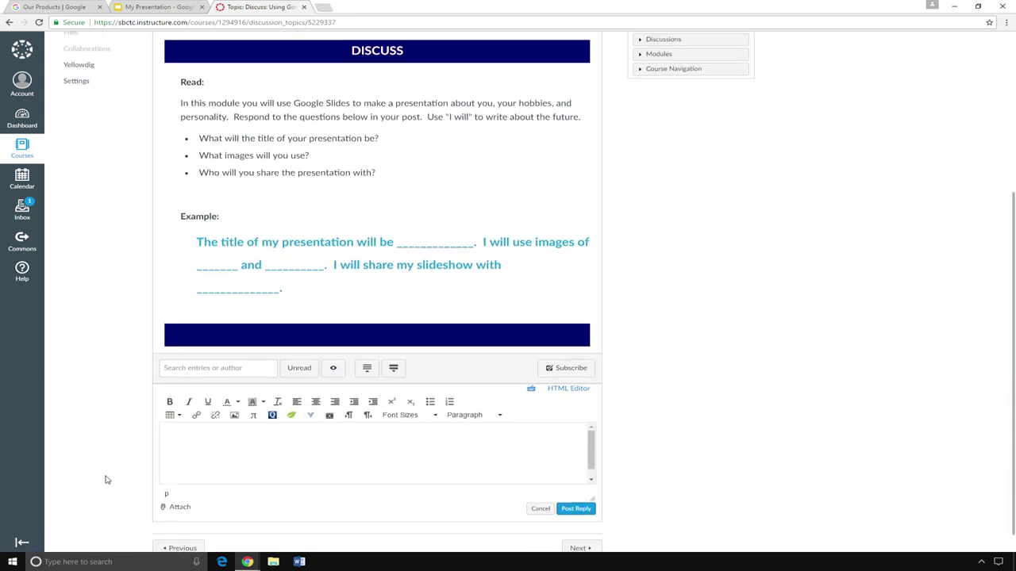
right_click(203, 430)
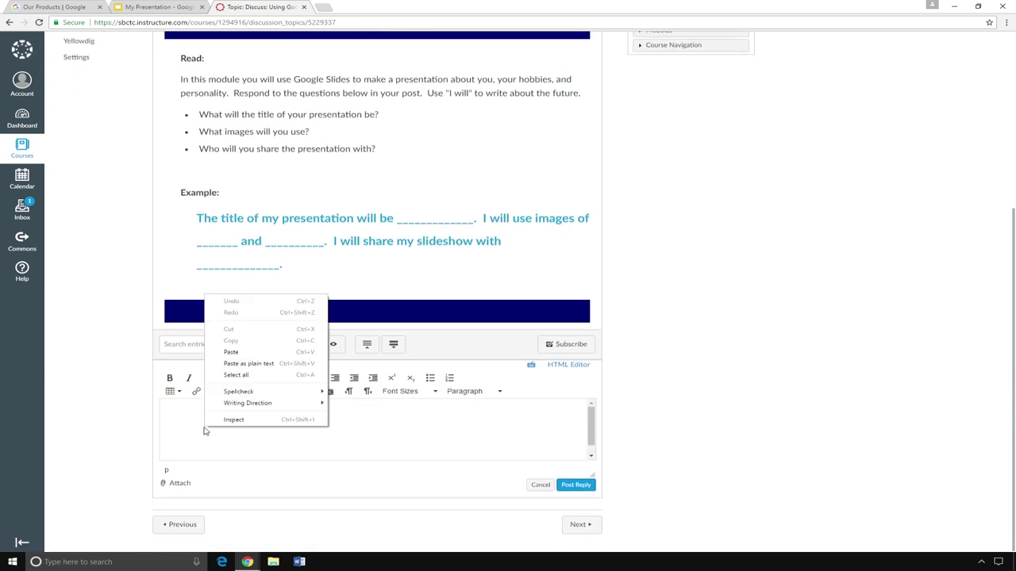
click(236, 352)
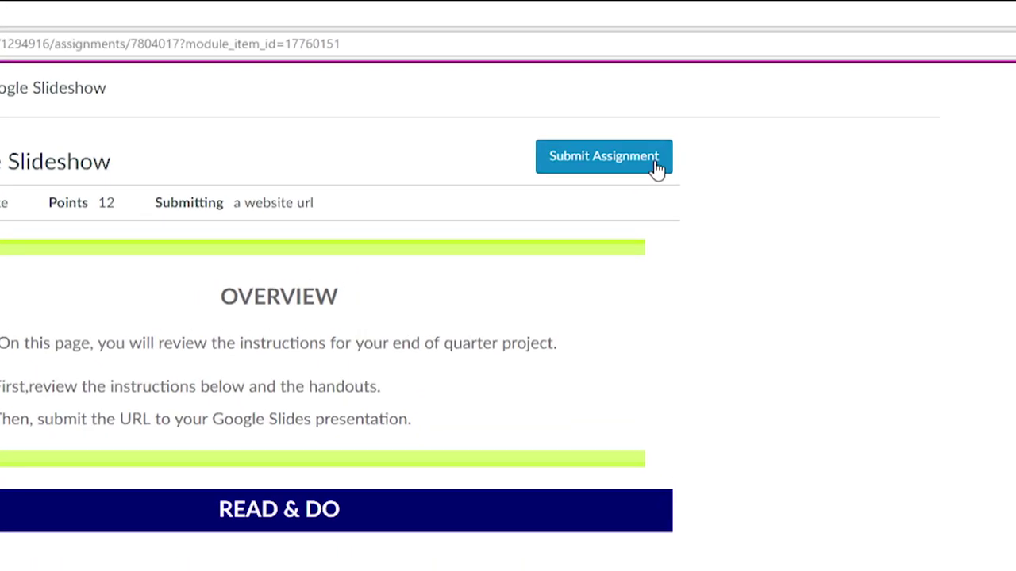
- Start a submission for the Google Slideshow assignment in Canvas and paste the presentation link as the website URL
click(656, 167)
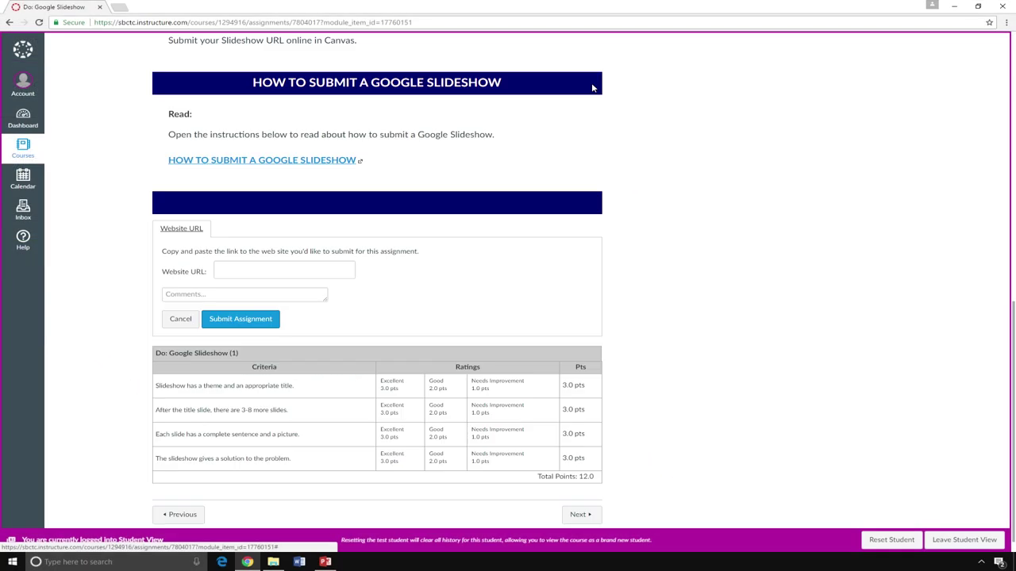
click(317, 267)
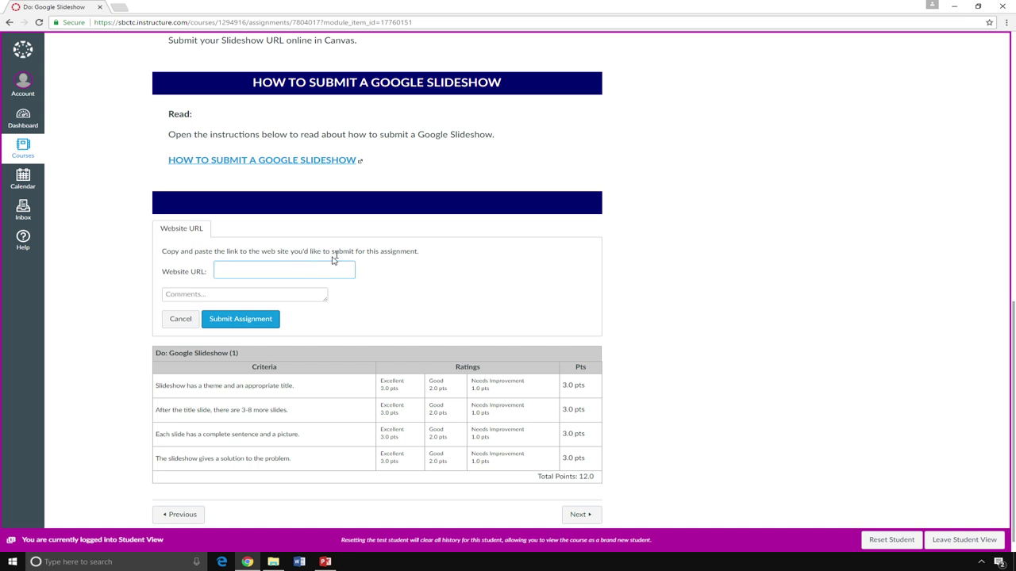
right_click(317, 267)
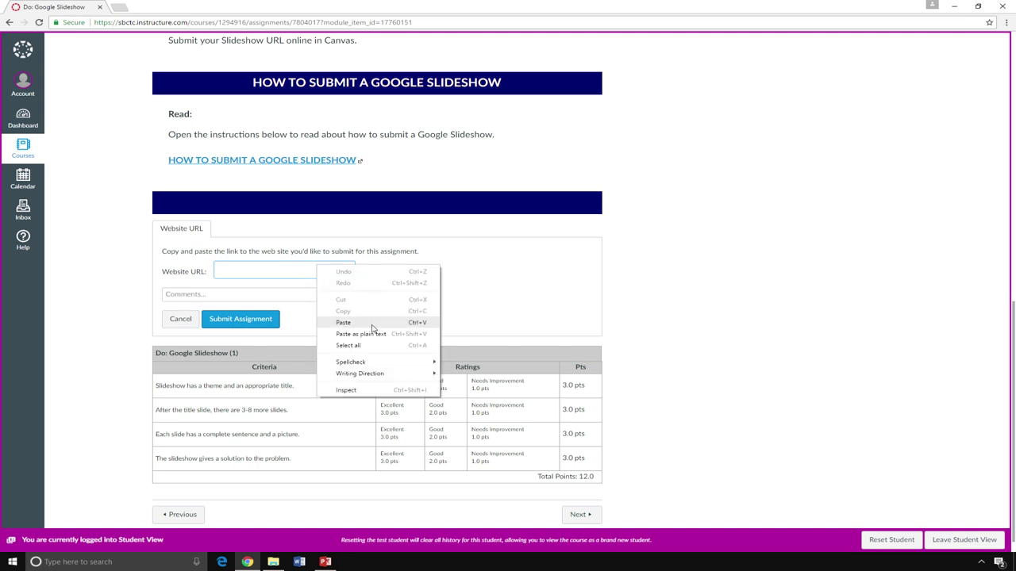